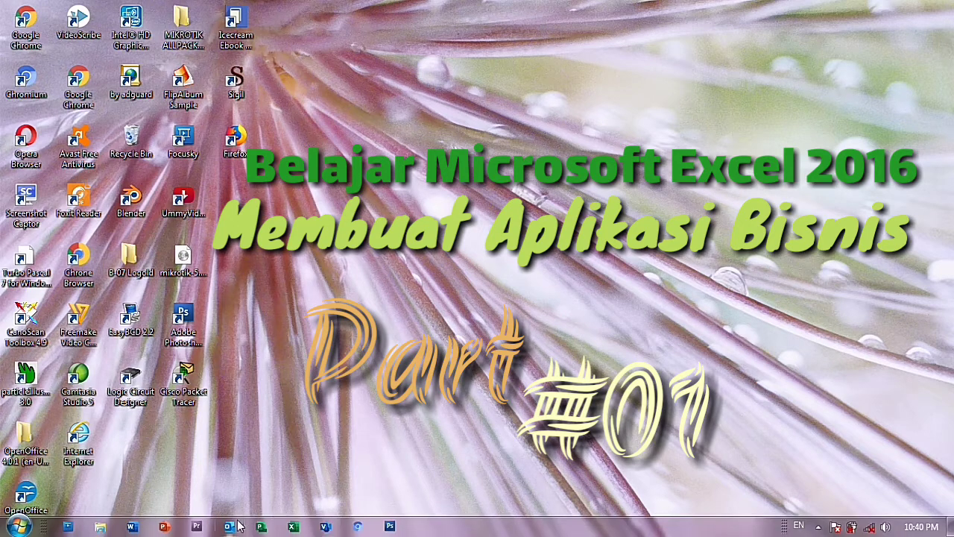
Step: Launch Excel and open the APLIKASI BISNIS PERHITUNGAN TARIF LEMBUR workbook from Recent
{"action": "left_click", "coordinate": [293, 527]}
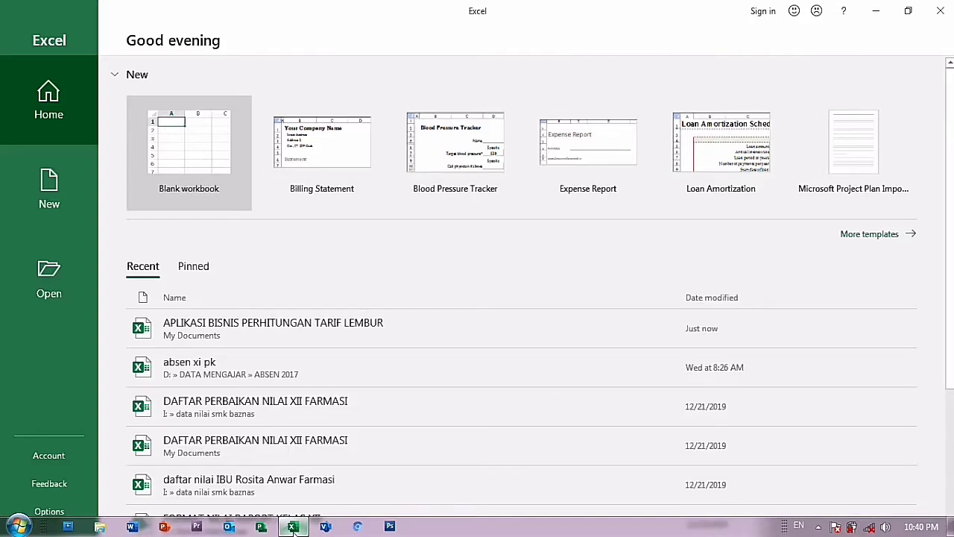
{"action": "mouse_move", "coordinate": [272, 328]}
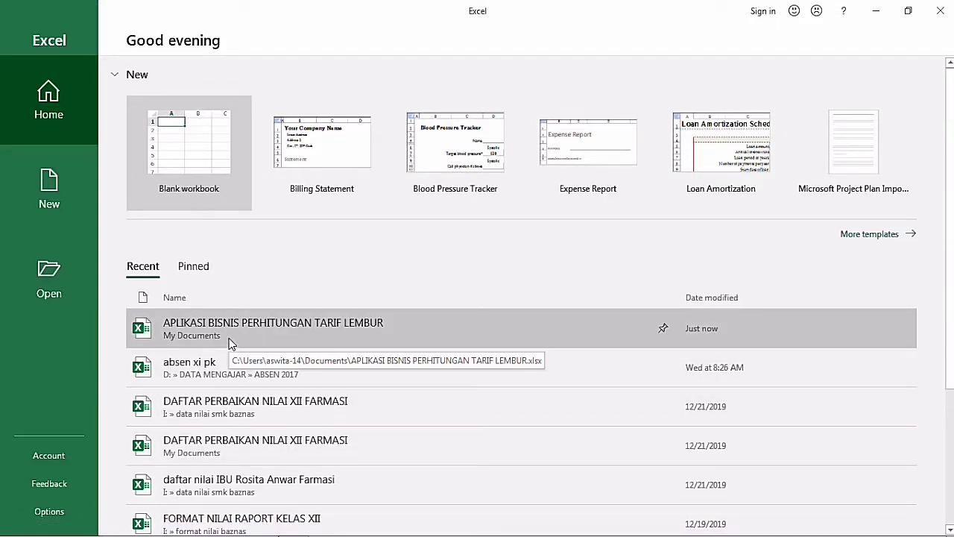
{"action": "left_click", "coordinate": [229, 341]}
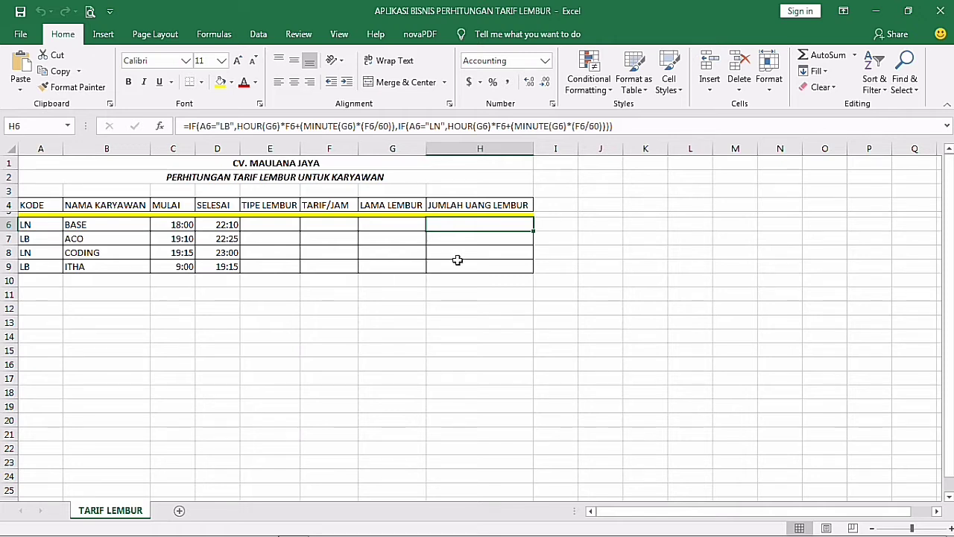
Step: Fix E6's nested IF formula so LB returns 'Biasa' instead of 'Bias'
{"action": "left_click", "coordinate": [418, 353]}
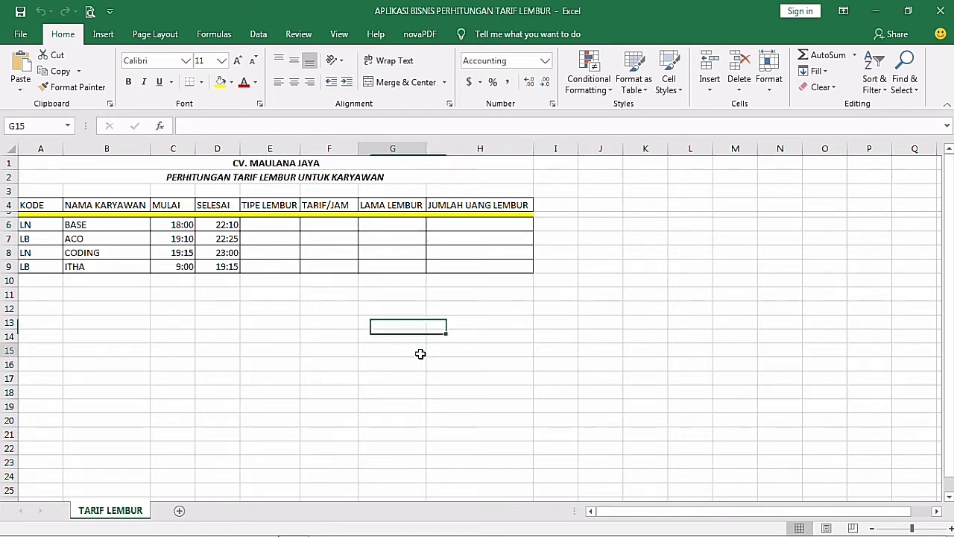
{"action": "left_click", "coordinate": [261, 222]}
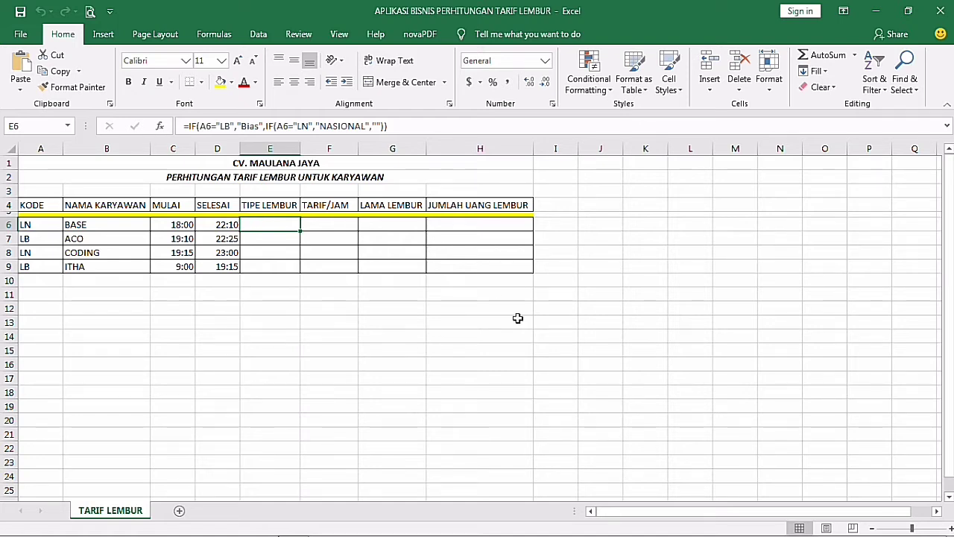
{"action": "left_click_drag", "start_coordinate": [402, 126], "coordinate": [177, 128]}
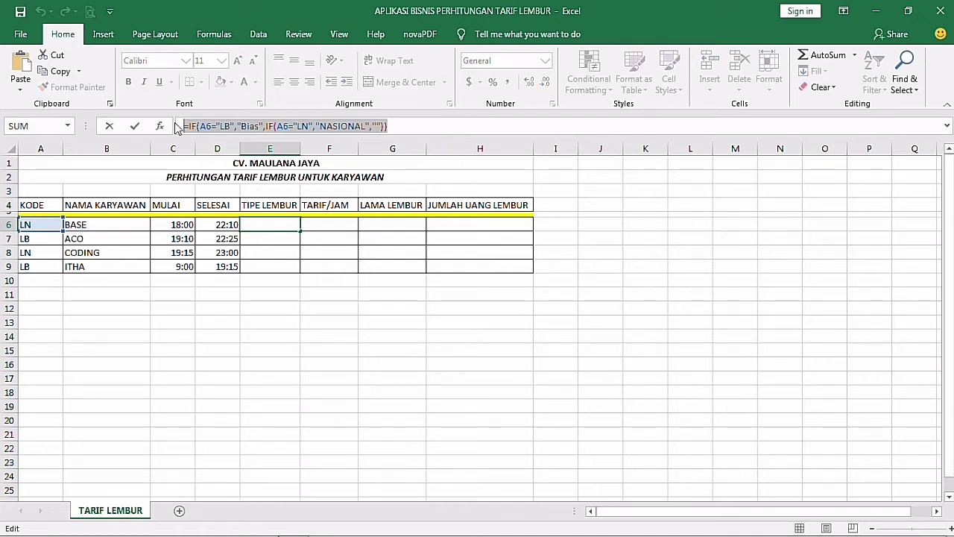
{"action": "left_click", "coordinate": [258, 126]}
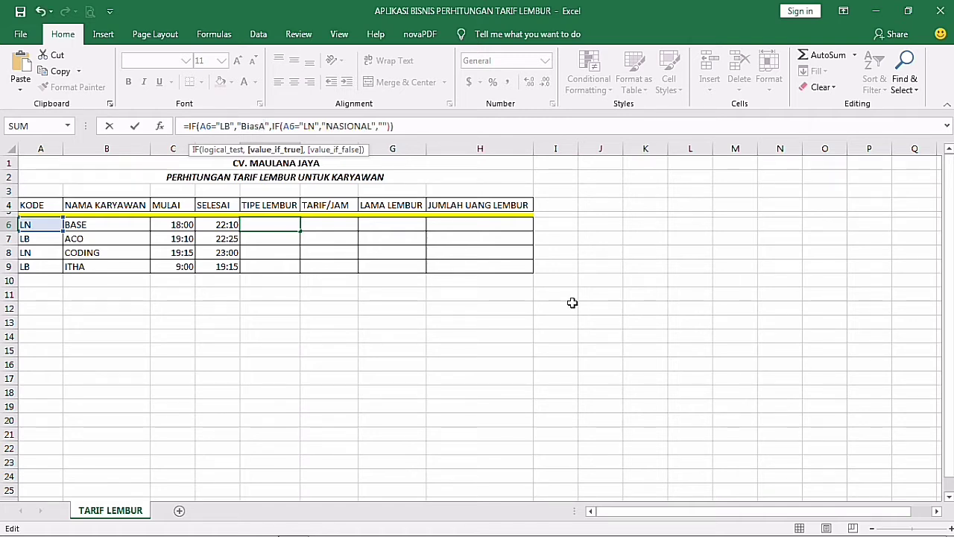
{"action": "type", "text": "a"}
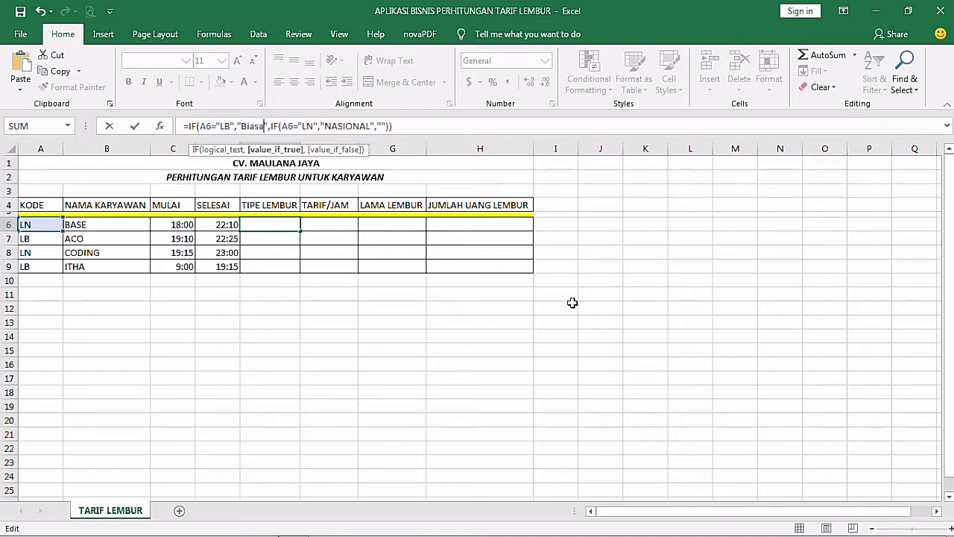
{"action": "key", "text": "Return"}
Step: Colour E6's NASIONAL result red and recommit its formula
{"action": "left_click", "coordinate": [288, 224]}
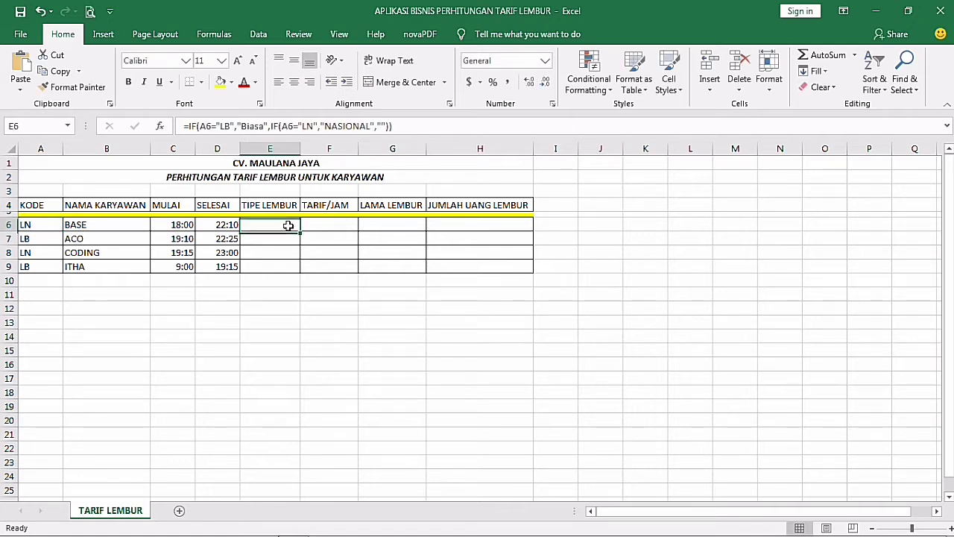
{"action": "left_click", "coordinate": [243, 84]}
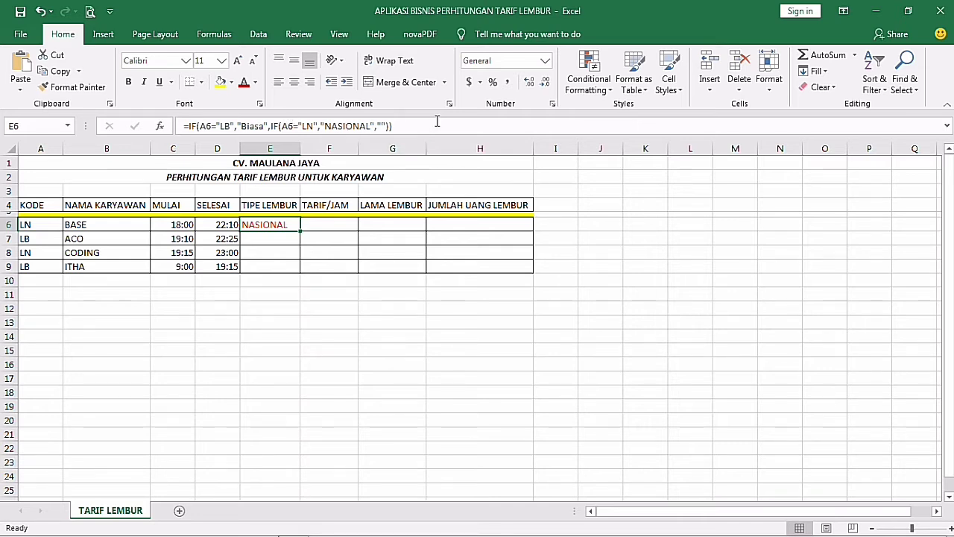
{"action": "left_click", "coordinate": [416, 129]}
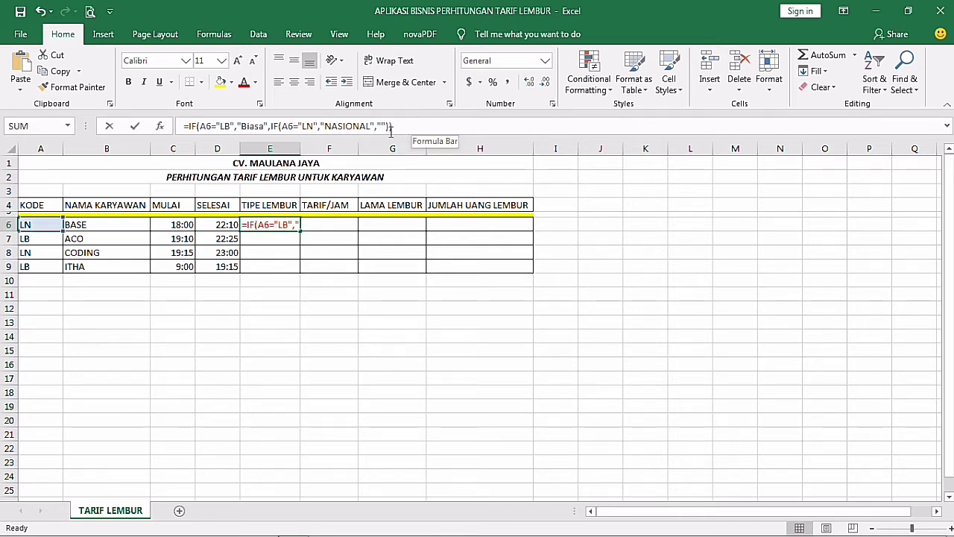
{"action": "left_click_drag", "start_coordinate": [416, 128], "coordinate": [182, 124]}
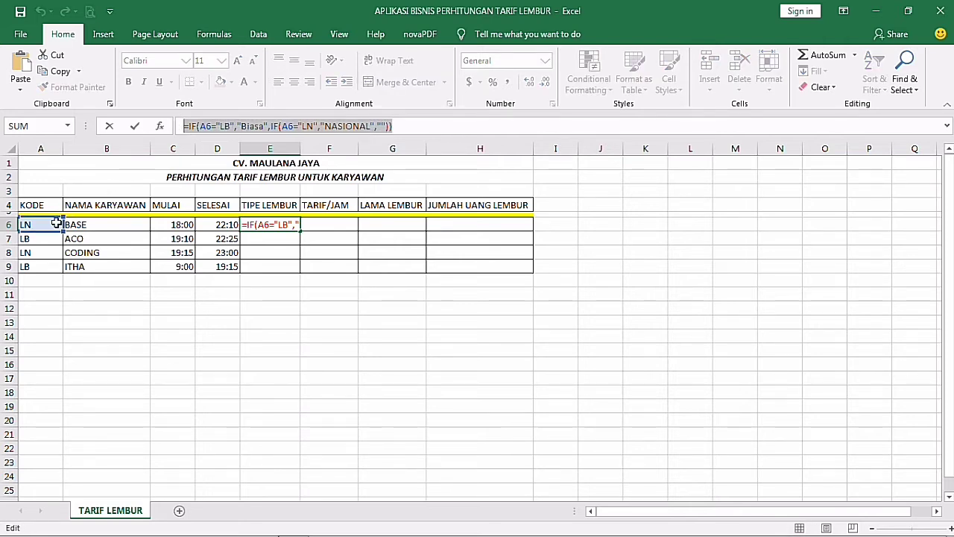
{"action": "left_click", "coordinate": [282, 227]}
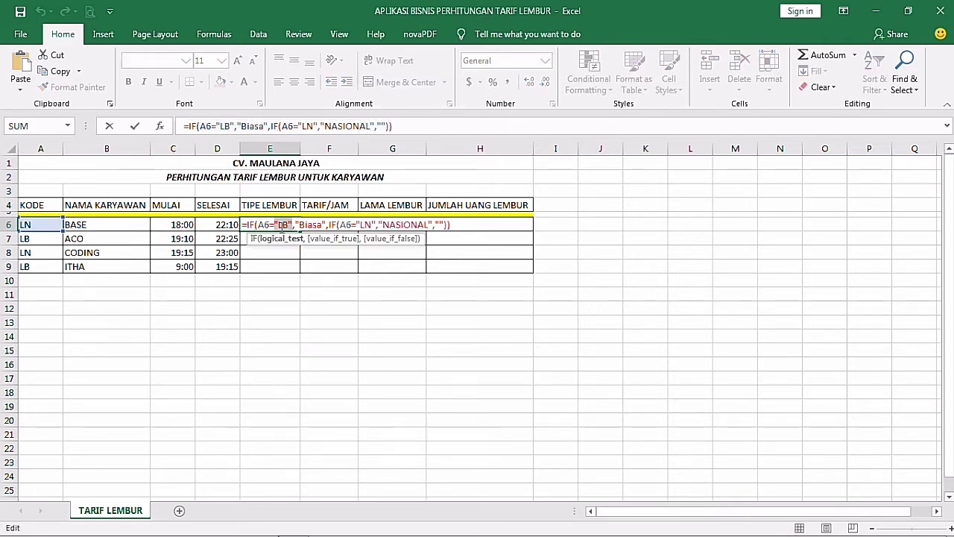
{"action": "key", "text": "Return"}
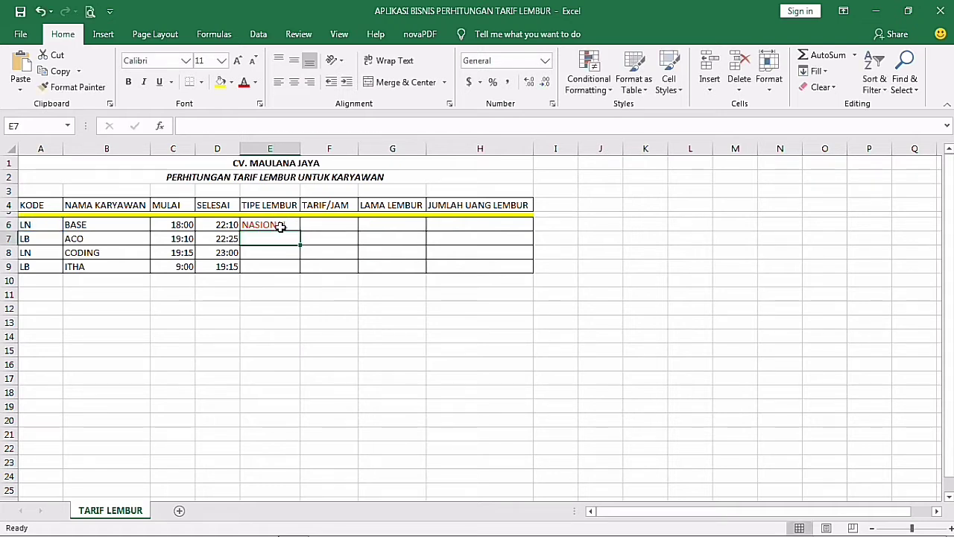
Step: Recommit F6's nested IF rate formula and show its Rp 8,000 result in red
{"action": "left_click", "coordinate": [324, 224]}
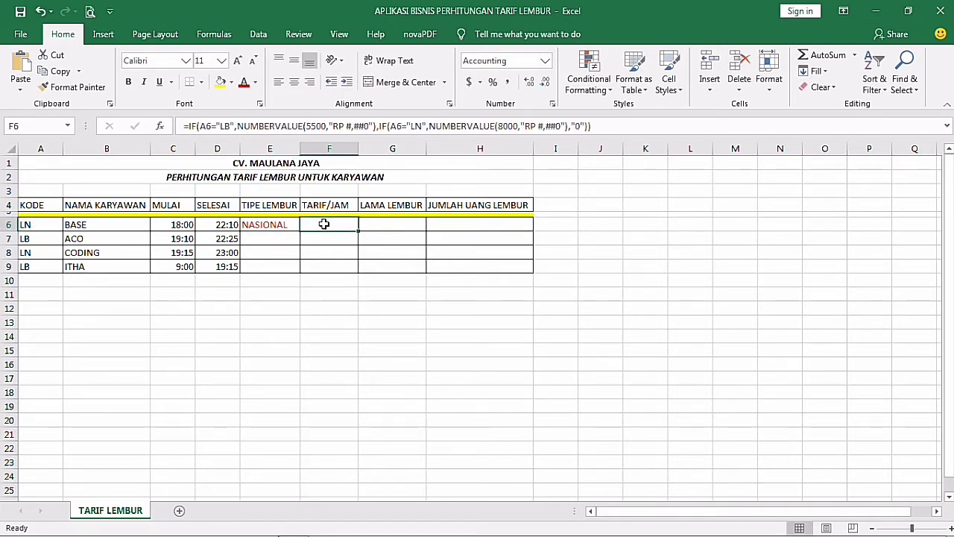
{"action": "left_click", "coordinate": [605, 128]}
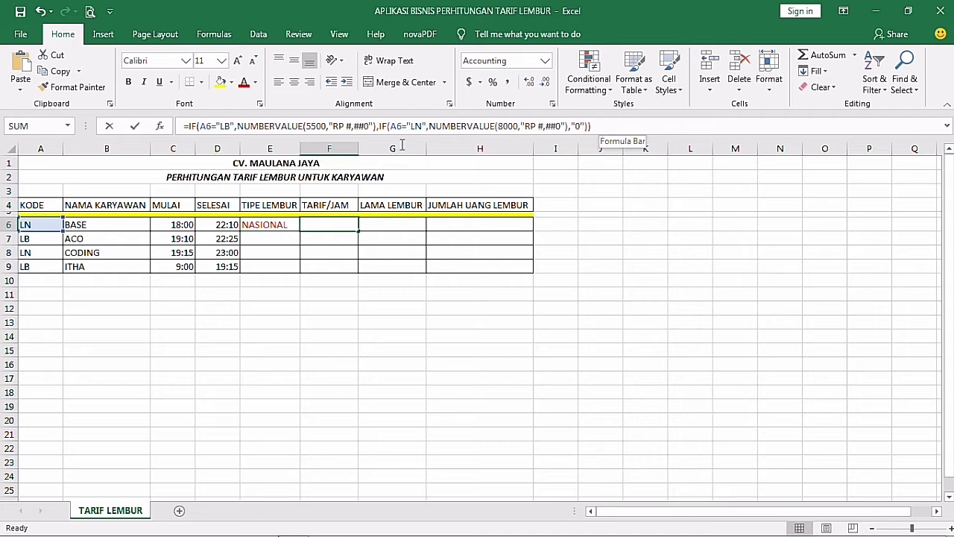
{"action": "key", "text": "ctrl+a"}
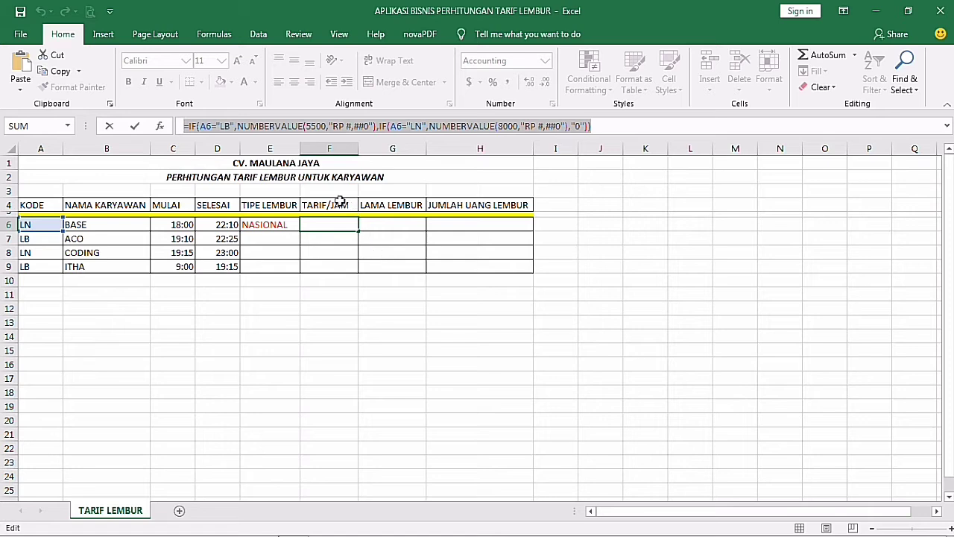
{"action": "key", "text": "Return"}
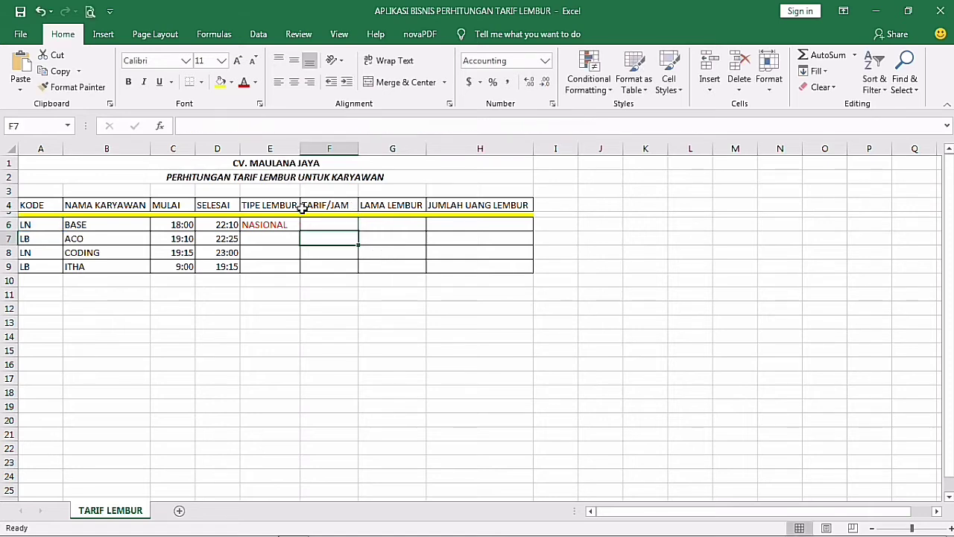
{"action": "left_click", "coordinate": [317, 222]}
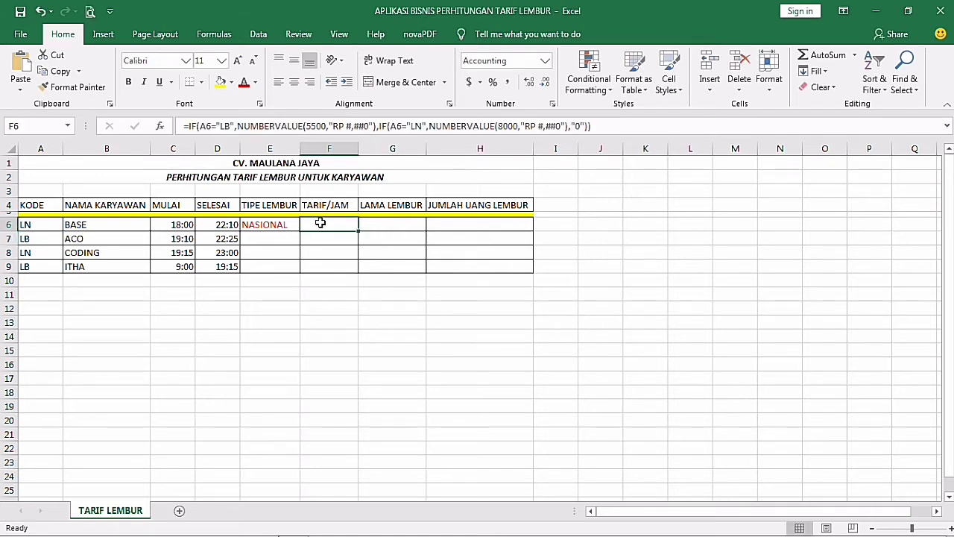
{"action": "left_click", "coordinate": [243, 82]}
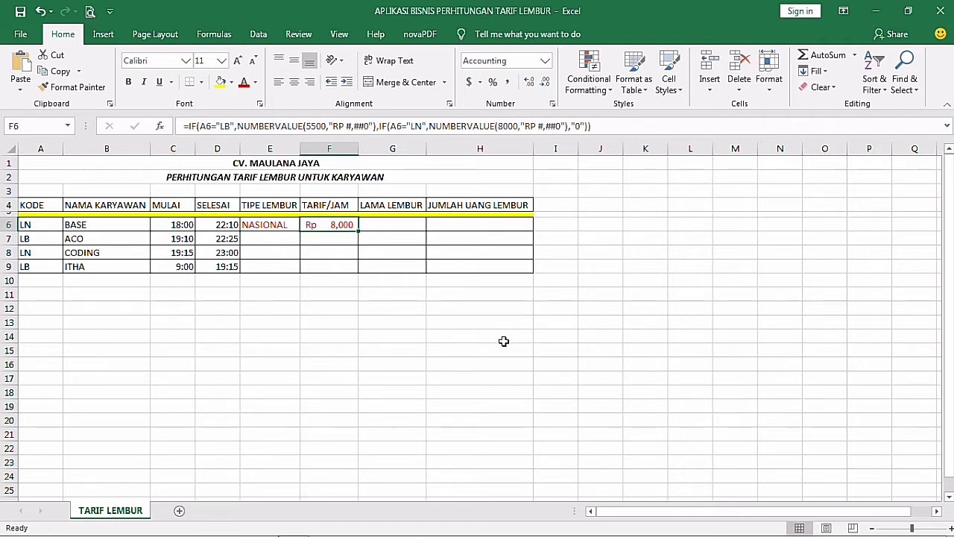
{"action": "left_click", "coordinate": [398, 226]}
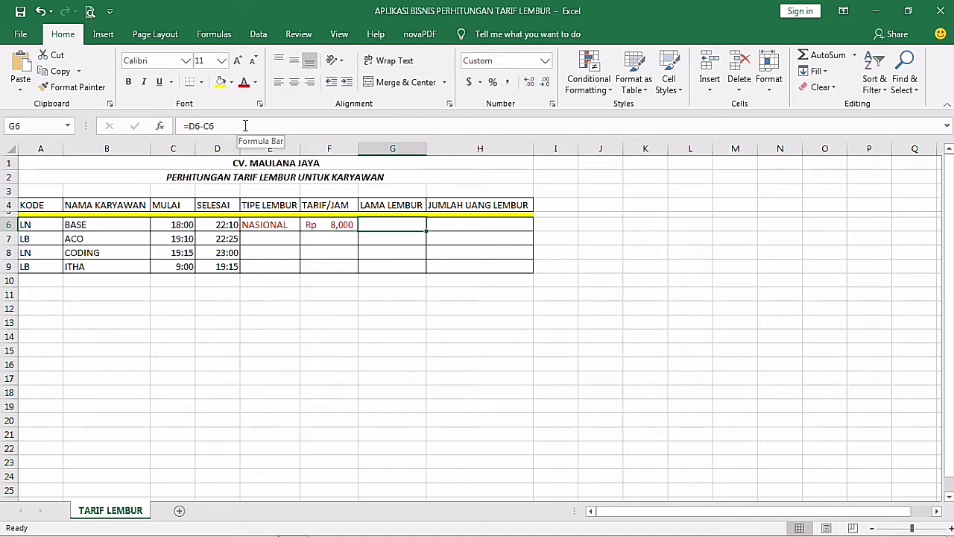
Step: Enter =D6-C6 in G6 and show the 4:10 duration in red
{"action": "left_click", "coordinate": [245, 126]}
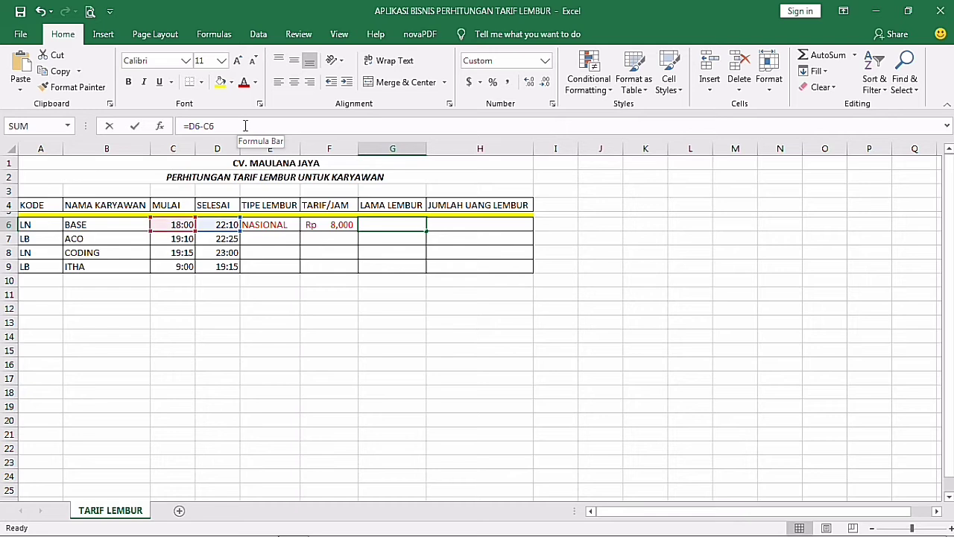
{"action": "left_click_drag", "start_coordinate": [214, 125], "coordinate": [182, 123]}
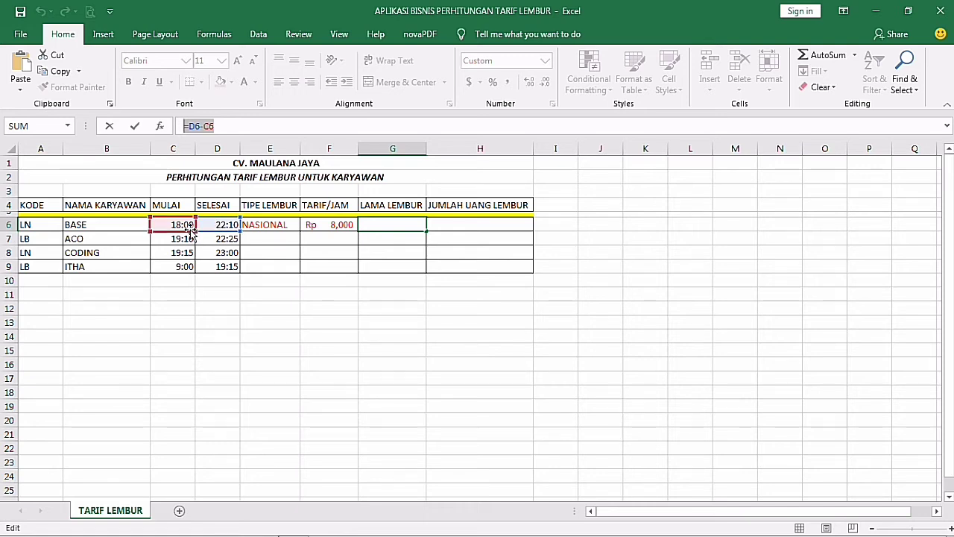
{"action": "key", "text": "BackSpace"}
{"action": "key", "text": "Return"}
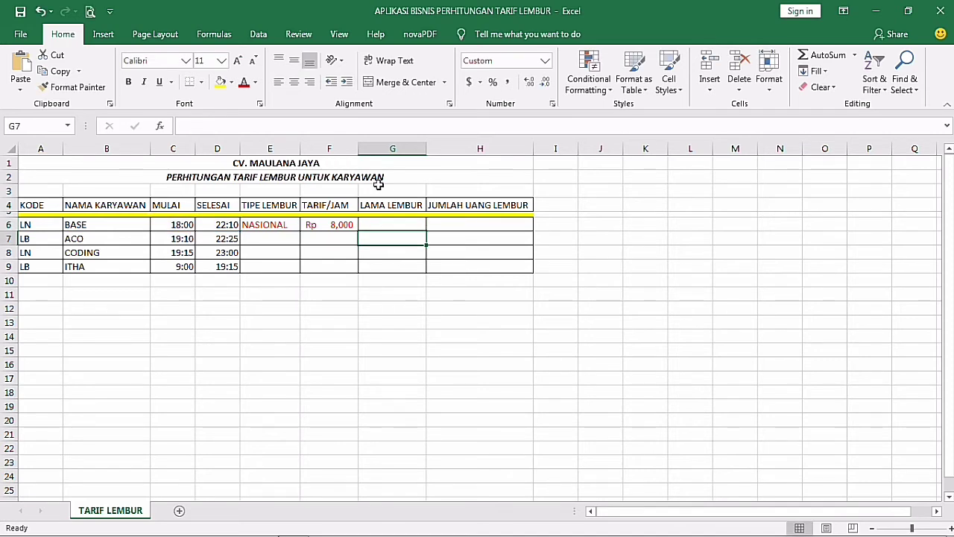
{"action": "left_click", "coordinate": [386, 224]}
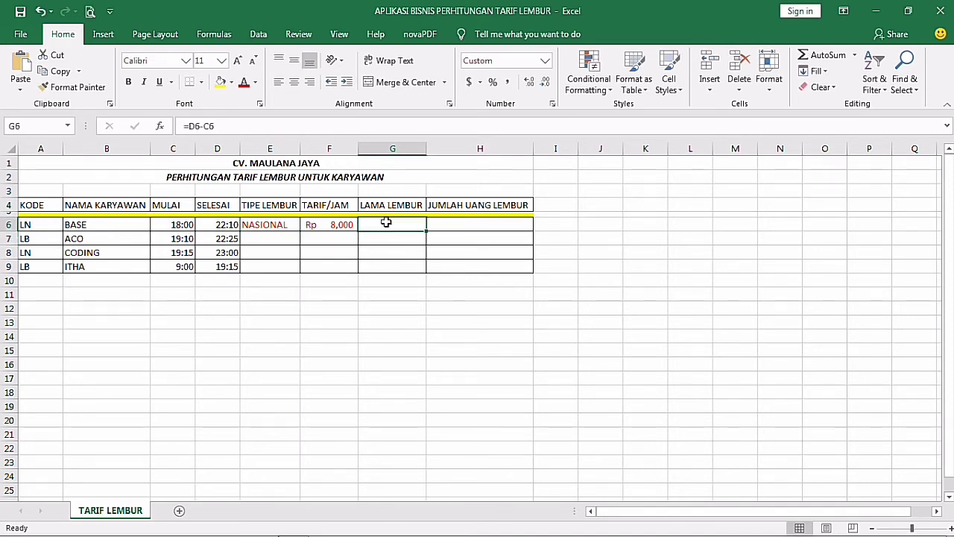
{"action": "left_click", "coordinate": [245, 84]}
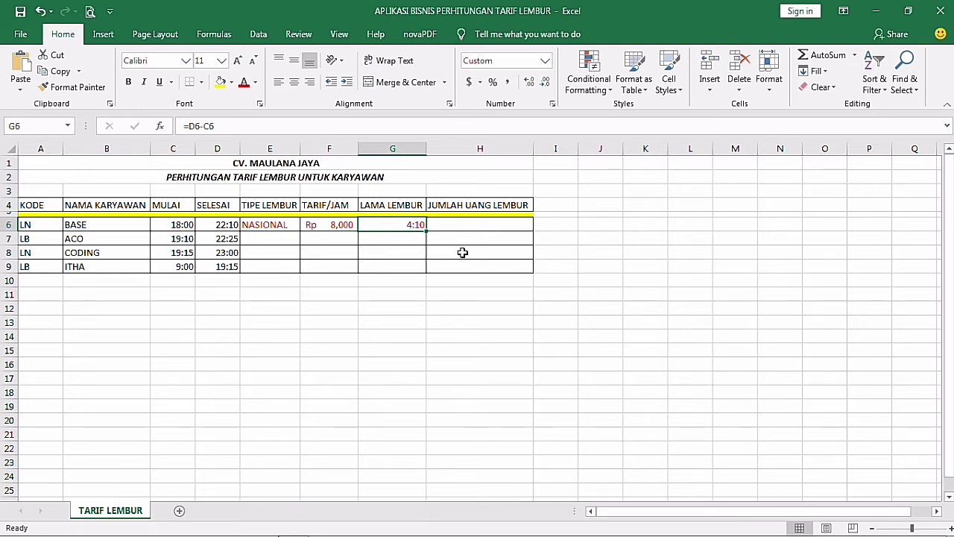
Step: Commit H6's IF overtime pay formula, giving Rp 33,333
{"action": "left_click", "coordinate": [461, 228]}
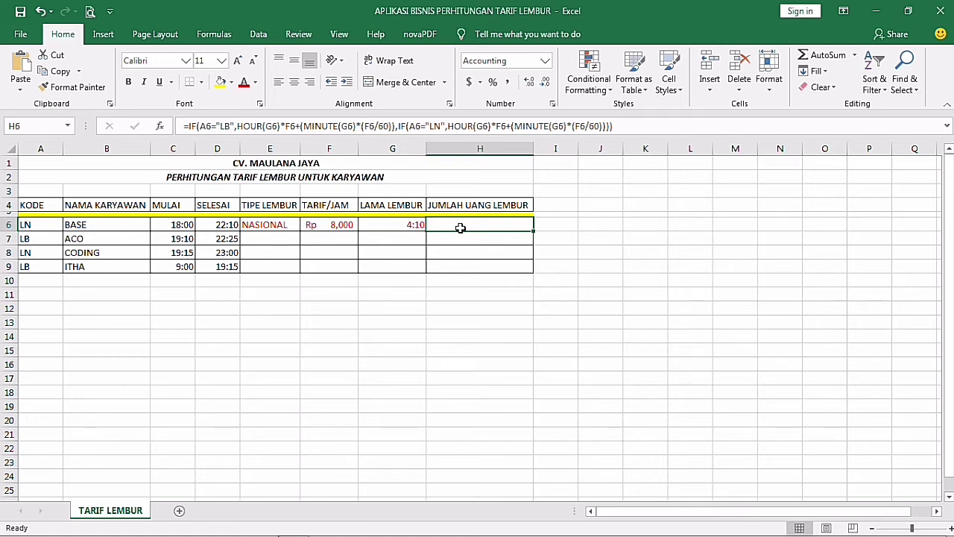
{"action": "left_click", "coordinate": [642, 127]}
{"action": "left_click_drag", "start_coordinate": [642, 127], "coordinate": [193, 90]}
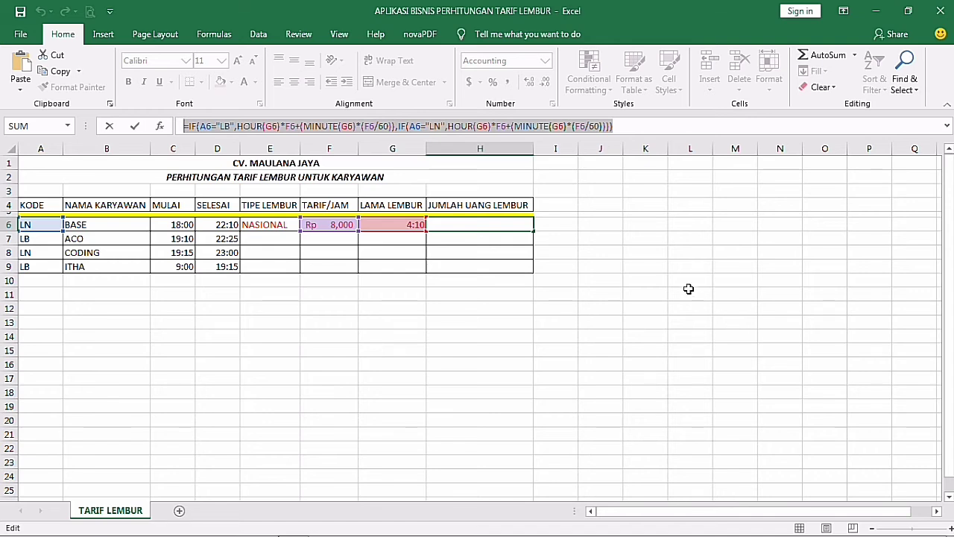
{"action": "key", "text": "Return"}
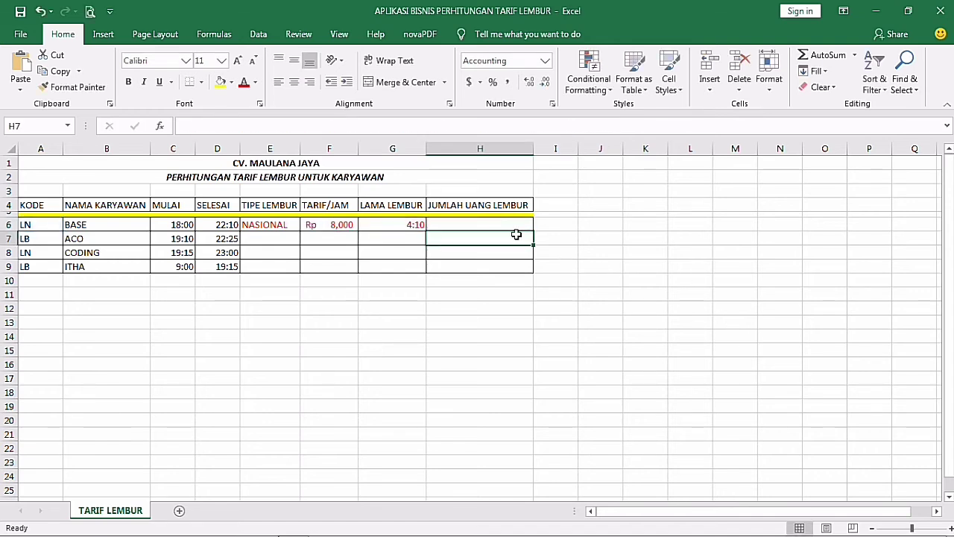
Step: Make H6 red and fill E6:H6 down through row 9
{"action": "left_click", "coordinate": [498, 224]}
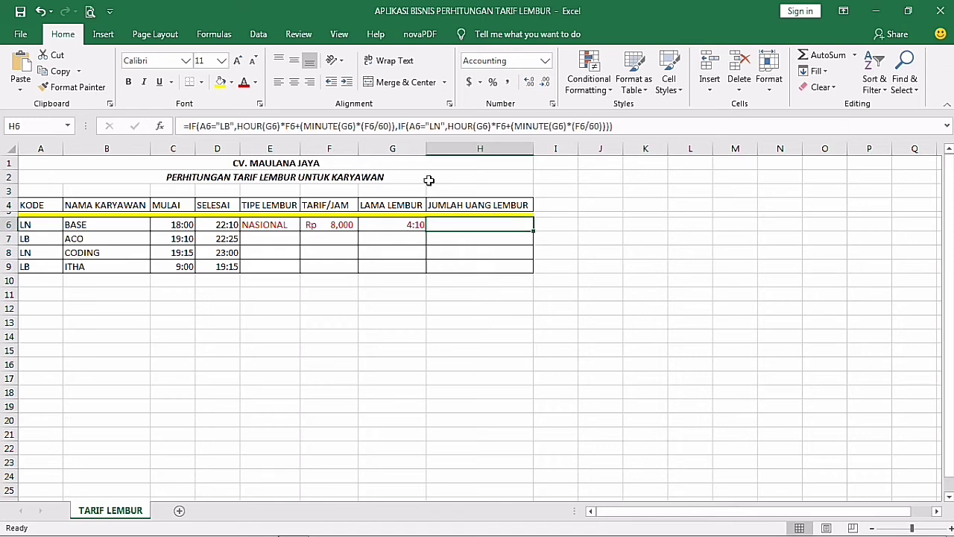
{"action": "left_click", "coordinate": [244, 83]}
{"action": "mouse_move", "coordinate": [284, 224]}
{"action": "left_mouse_down"}
{"action": "mouse_move", "coordinate": [499, 227]}
{"action": "mouse_move", "coordinate": [534, 274]}
{"action": "left_mouse_up"}
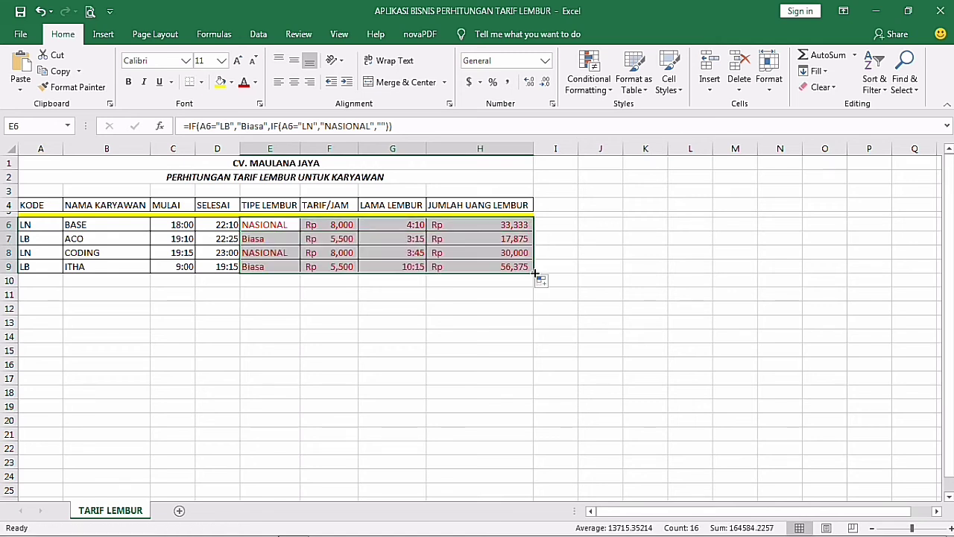
{"action": "left_click", "coordinate": [515, 266]}
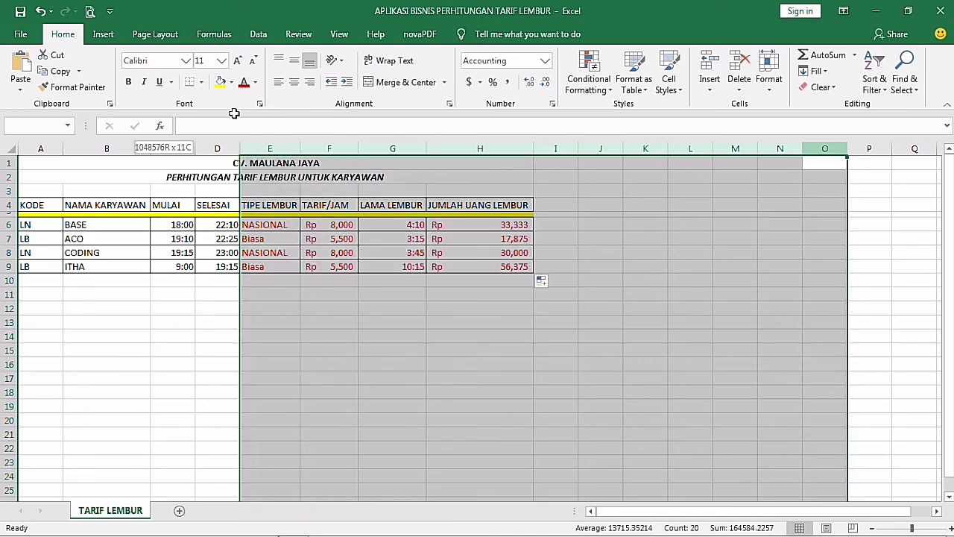
{"action": "left_click_drag", "start_coordinate": [825, 148], "coordinate": [173, 148]}
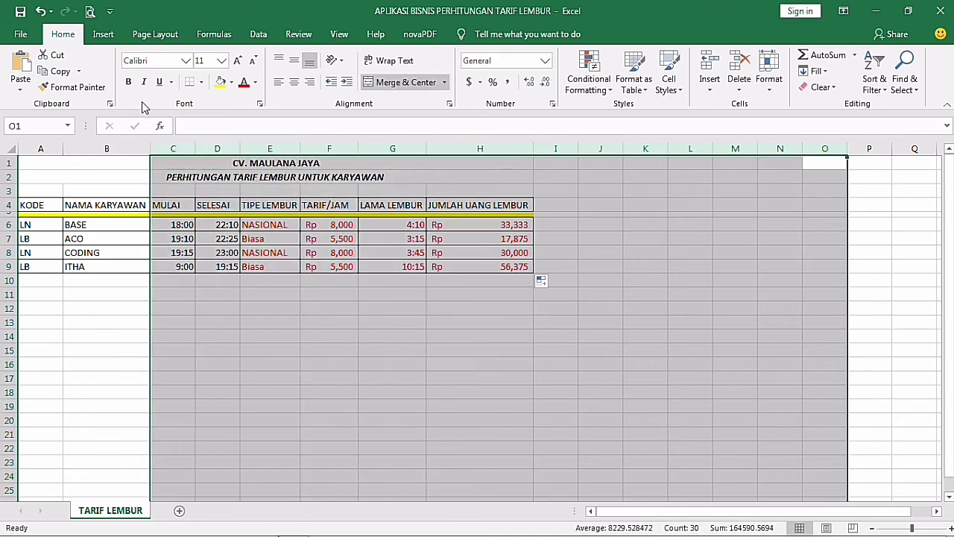
{"action": "left_click", "coordinate": [197, 213]}
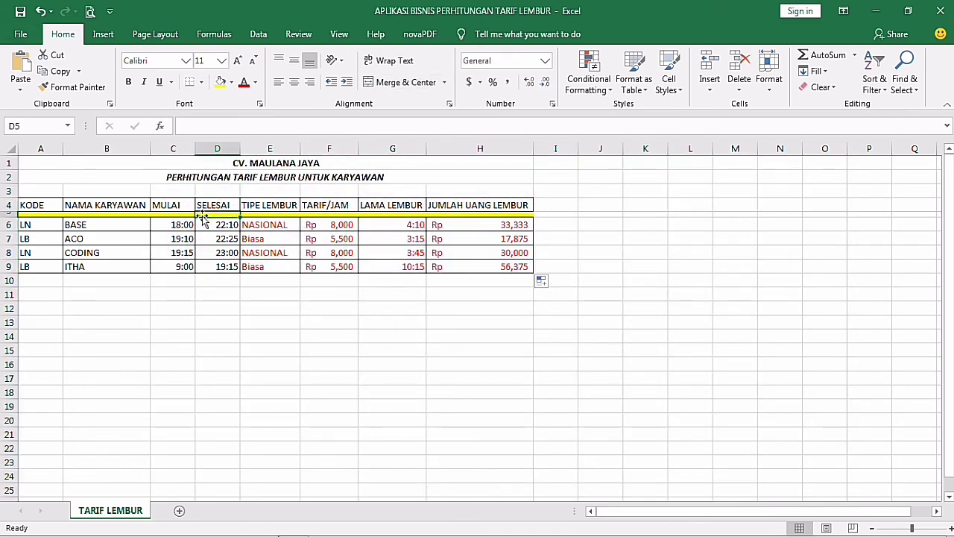
{"action": "left_click", "coordinate": [390, 293]}
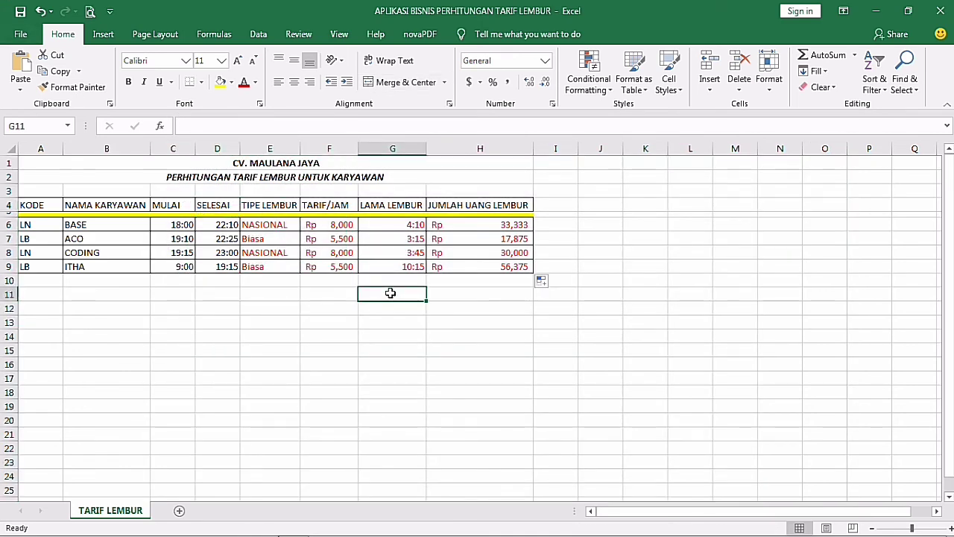
{"action": "left_click", "coordinate": [264, 225]}
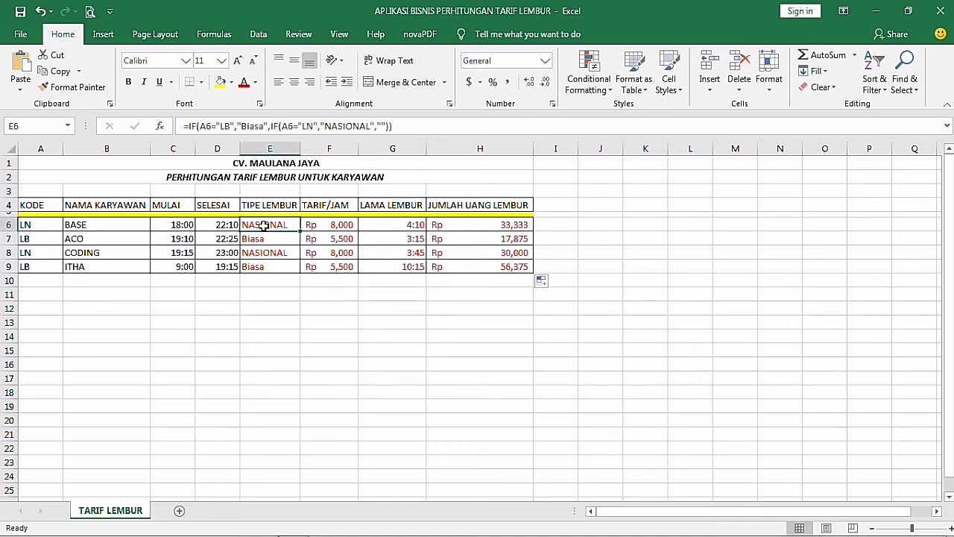
{"action": "key", "text": "Right"}
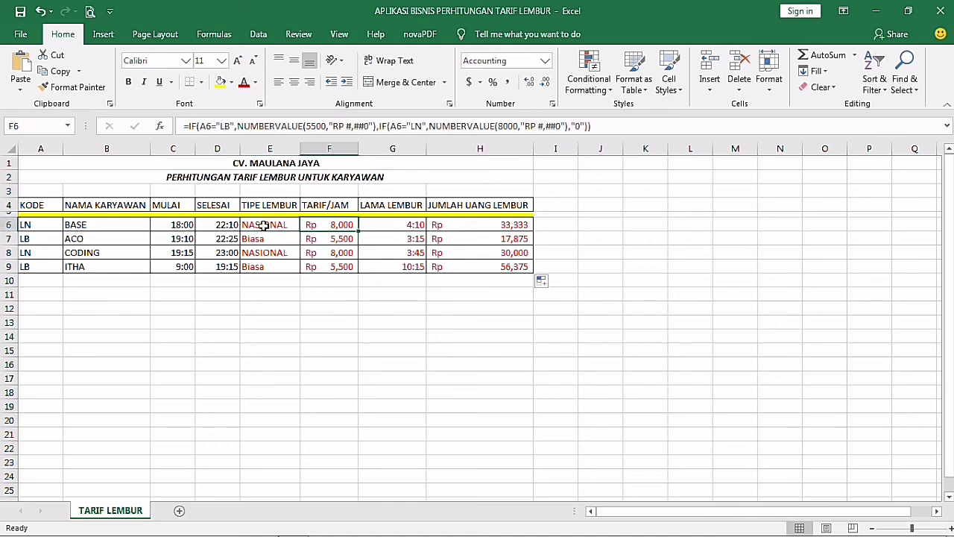
{"action": "key", "text": "Right"}
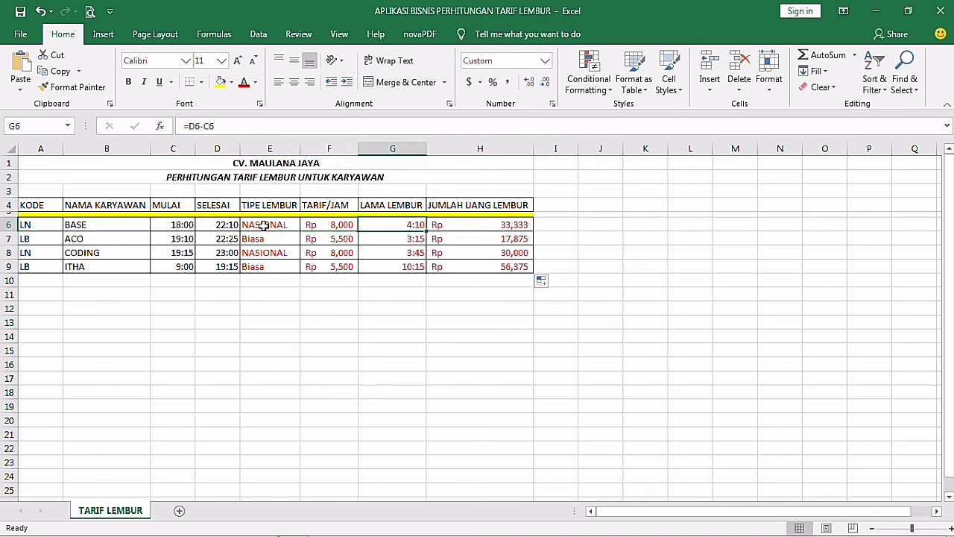
{"action": "key", "text": "Right"}
{"action": "key", "text": "Down"}
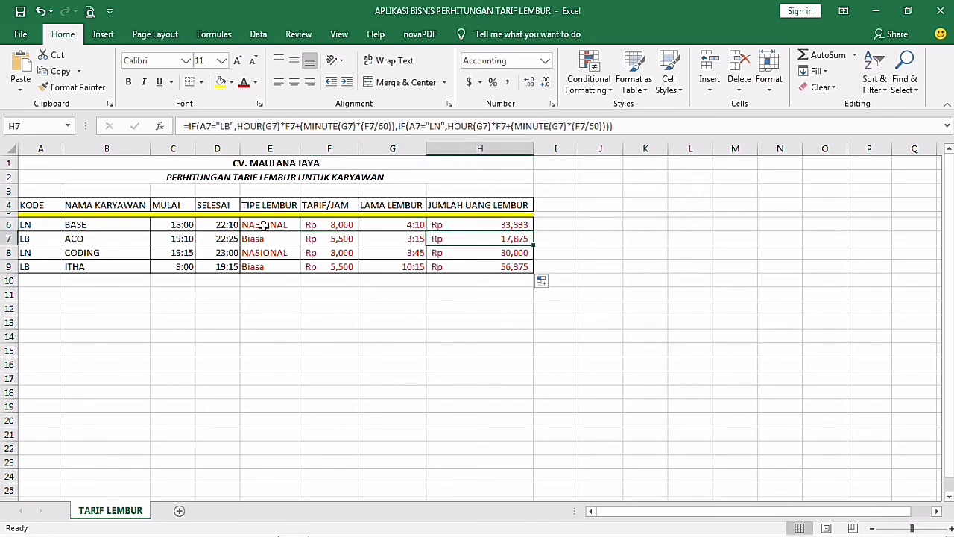
{"action": "key", "text": "Left"}
{"action": "key", "text": "Left"}
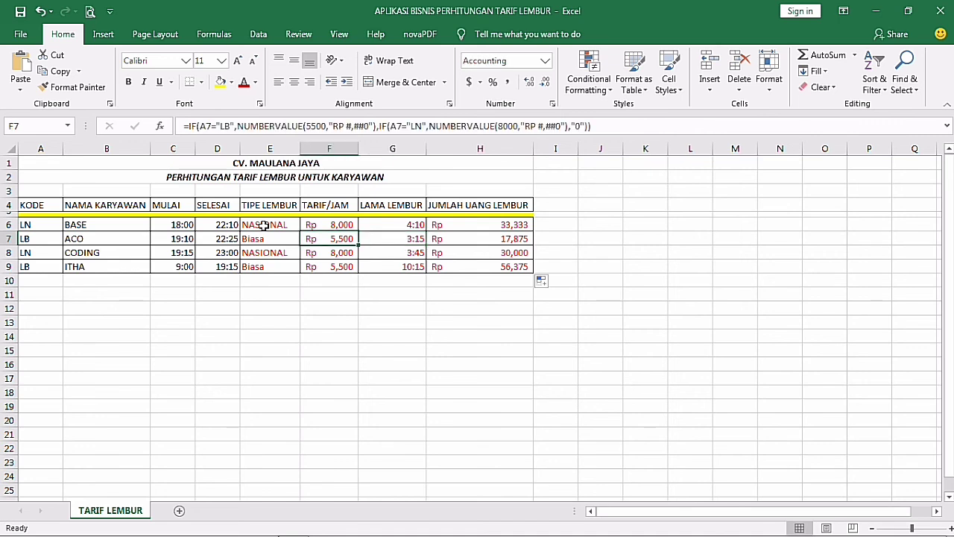
{"action": "key", "text": "Left"}
{"action": "key", "text": "Down"}
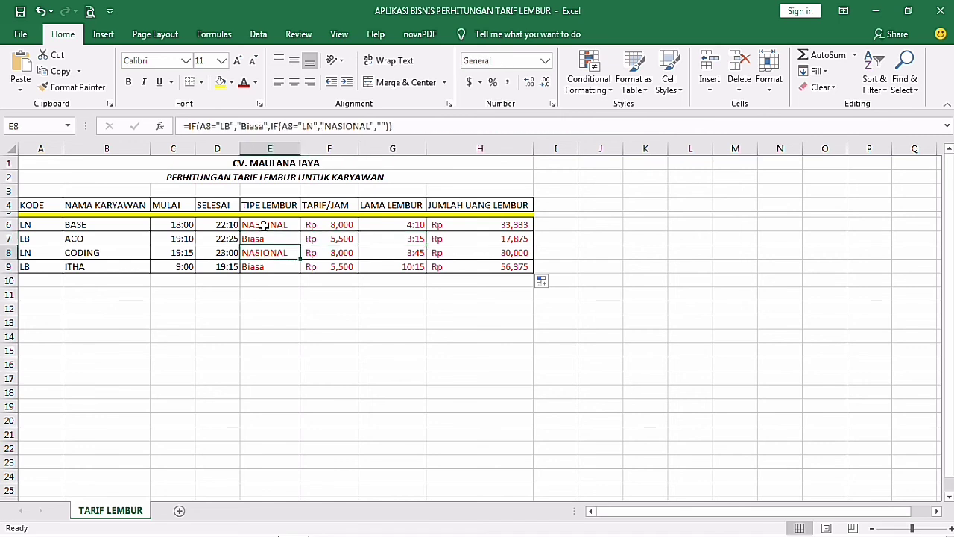
{"action": "key", "text": "Right"}
{"action": "key", "text": "Right"}
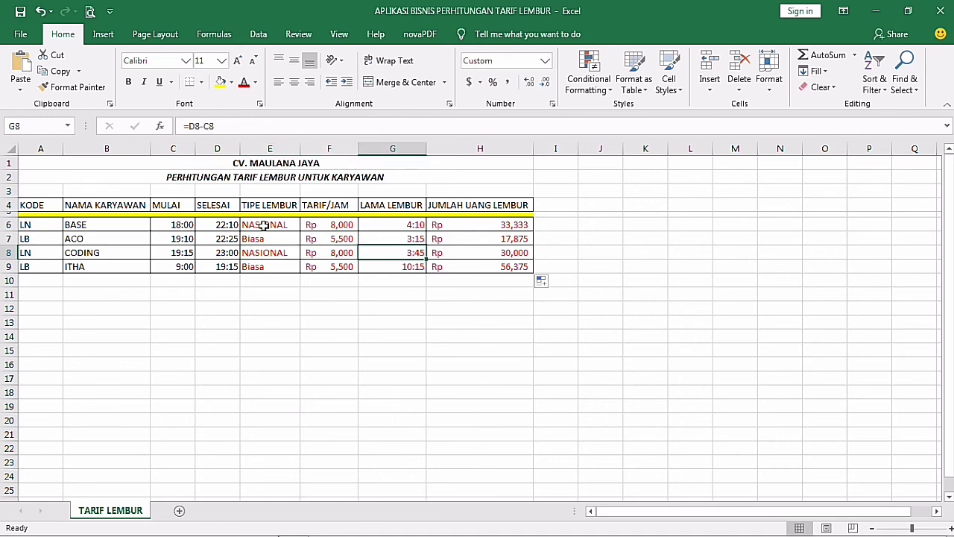
{"action": "key", "text": "Right"}
{"action": "key", "text": "Down"}
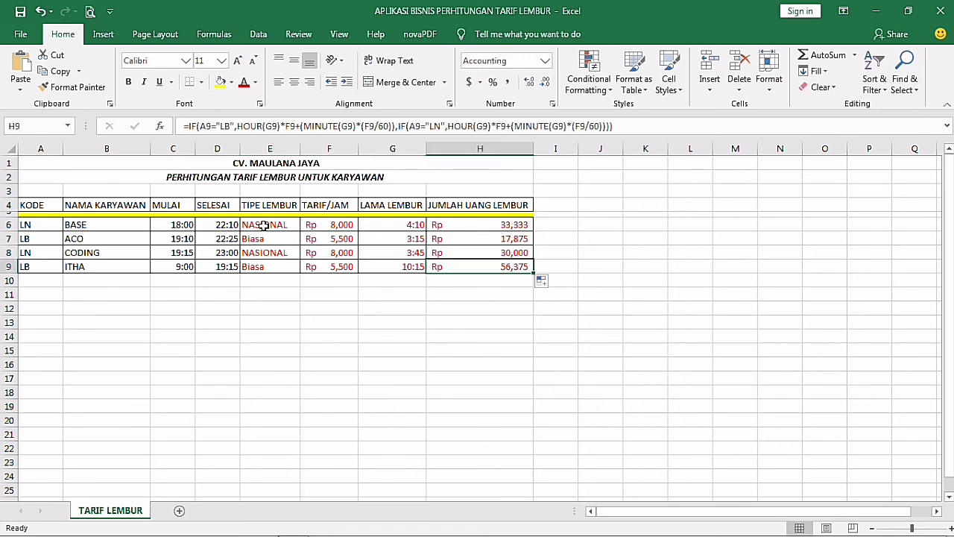
{"action": "key", "text": "Left"}
{"action": "key", "text": "Left"}
{"action": "key", "text": "Left"}
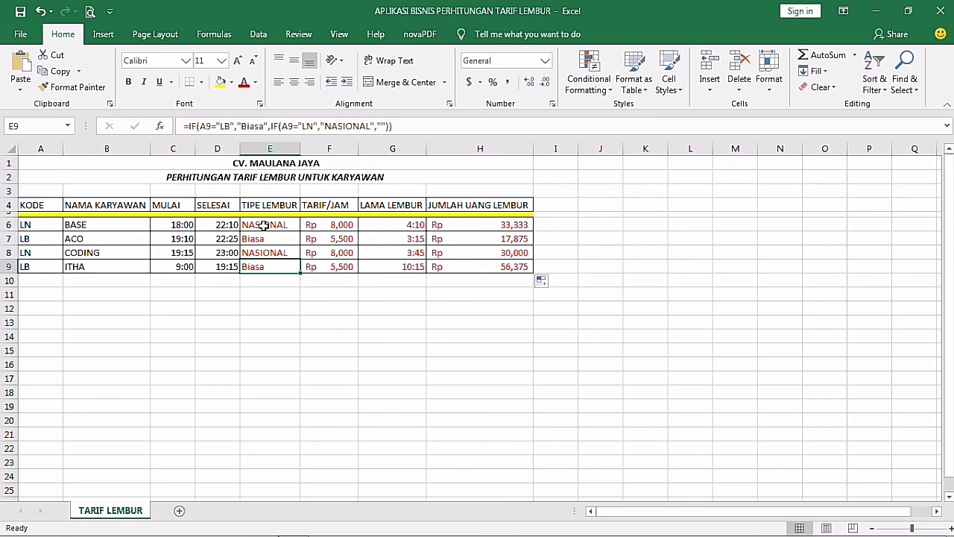